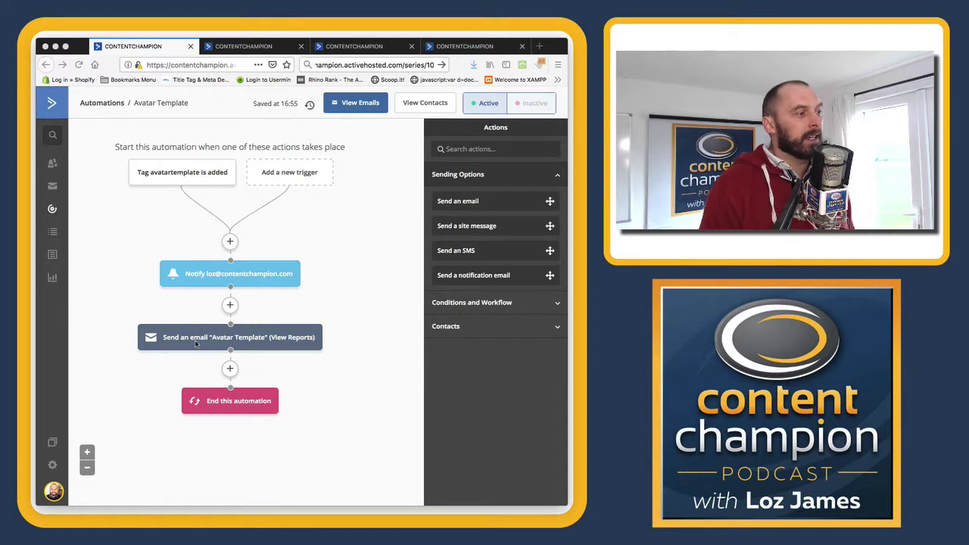
Step: Examine the Avatar Template automation and the design of the download email it sends
click(233, 342)
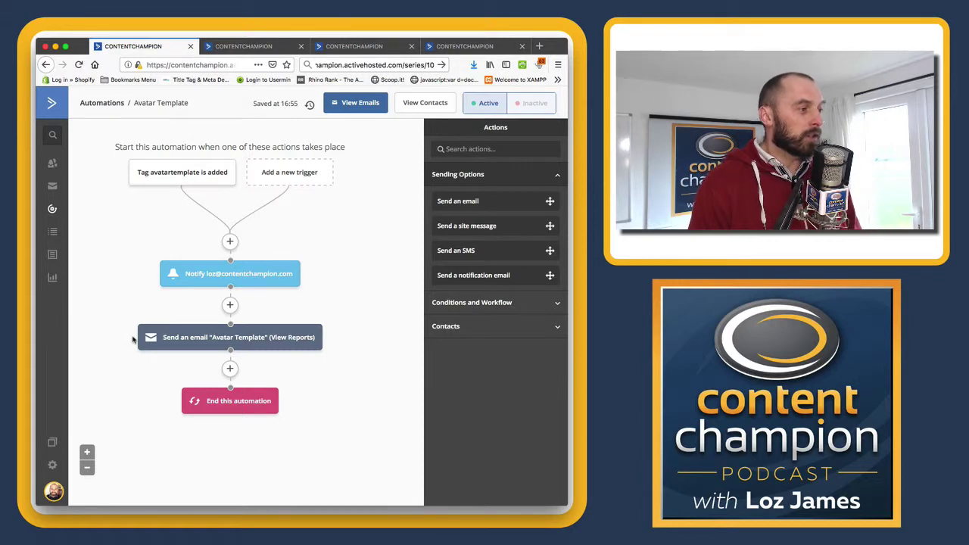
mouse_move(258, 345)
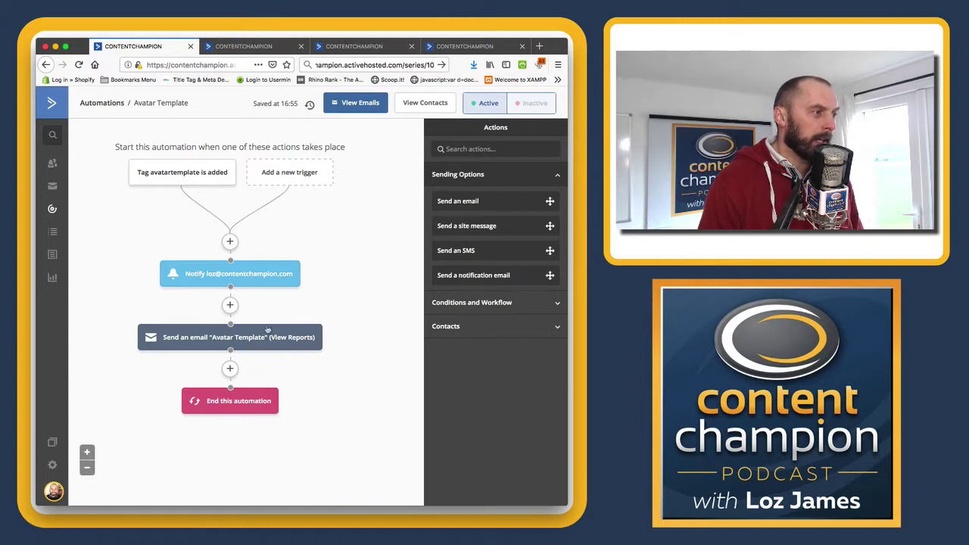
click(243, 47)
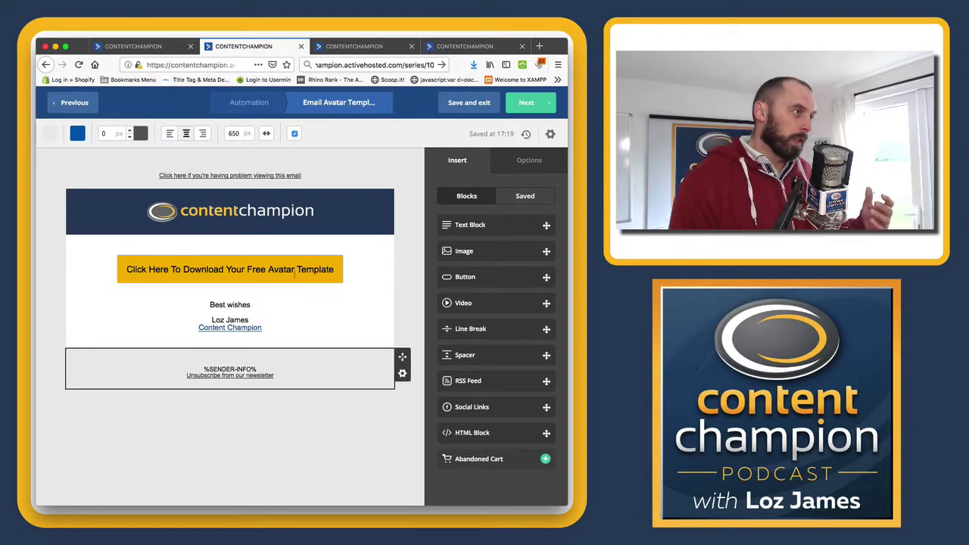
click(149, 46)
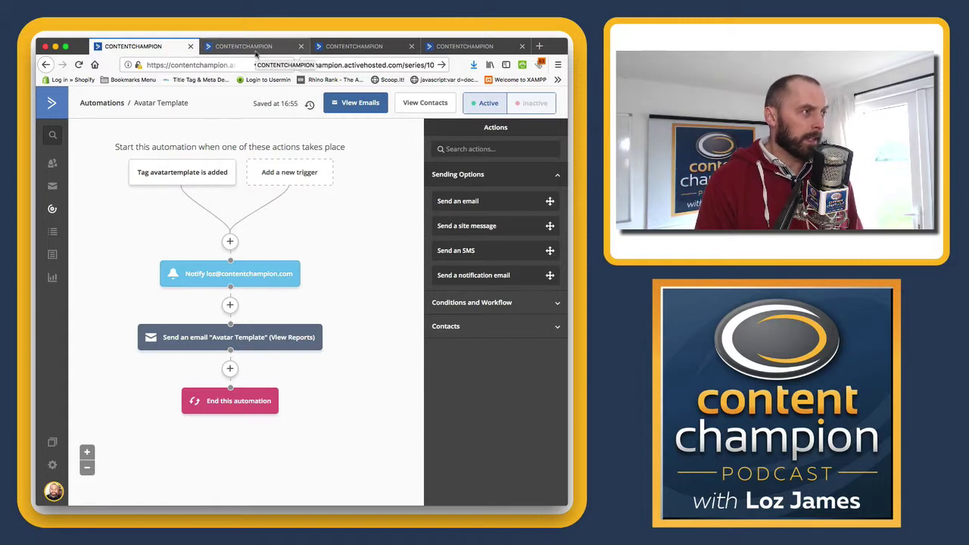
click(243, 47)
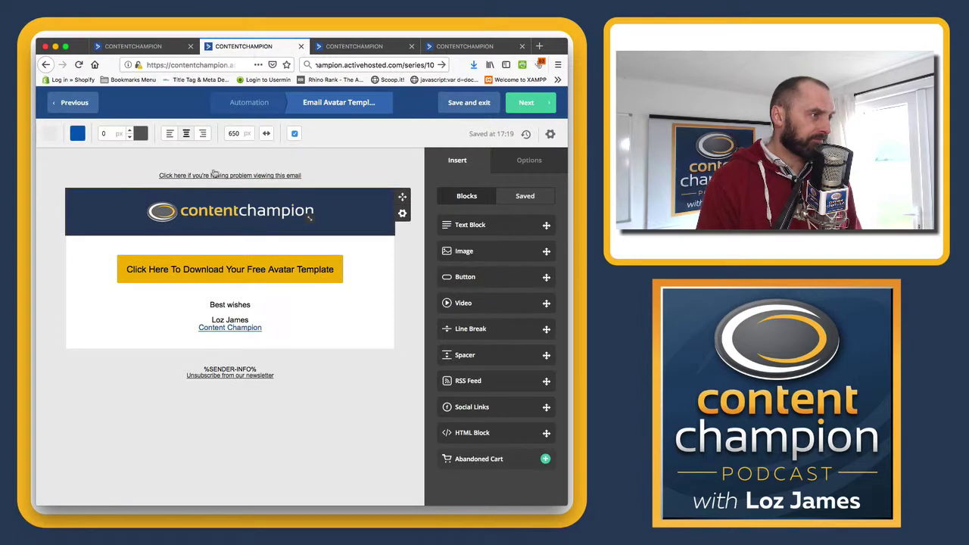
Step: Inspect the tag condition that splits the Content Champion Welcome automation, leaving its settings as they are
click(350, 48)
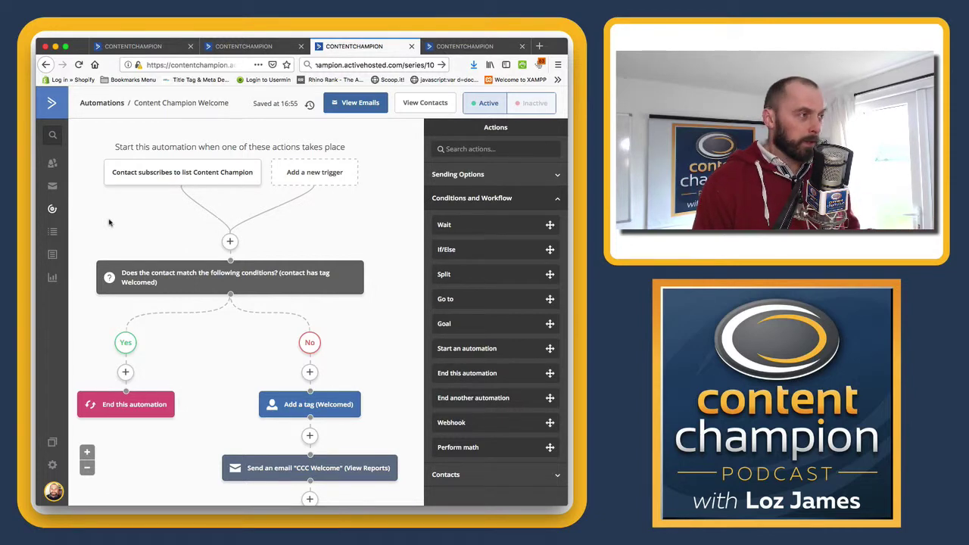
mouse_move(125, 183)
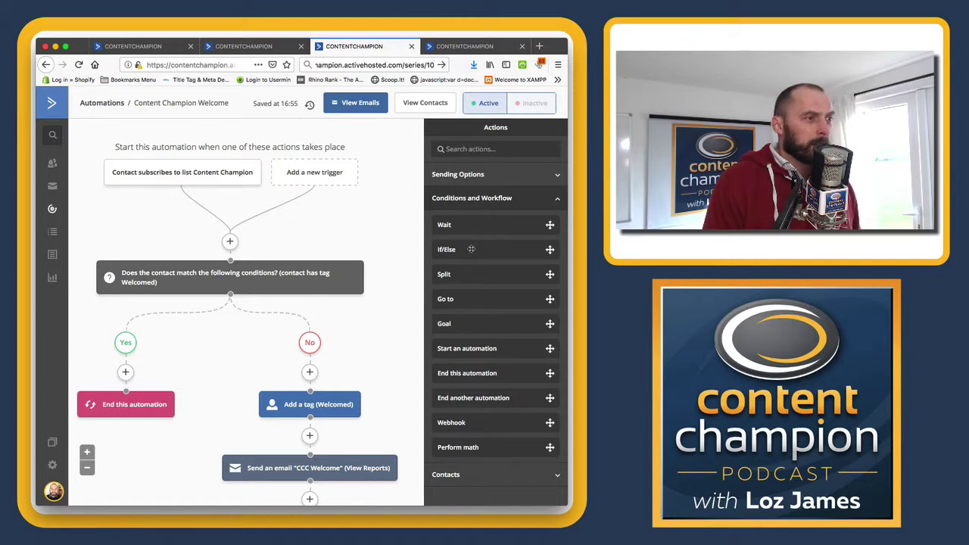
mouse_move(471, 249)
mouse_down()
mouse_move(447, 246)
mouse_move(465, 248)
mouse_up()
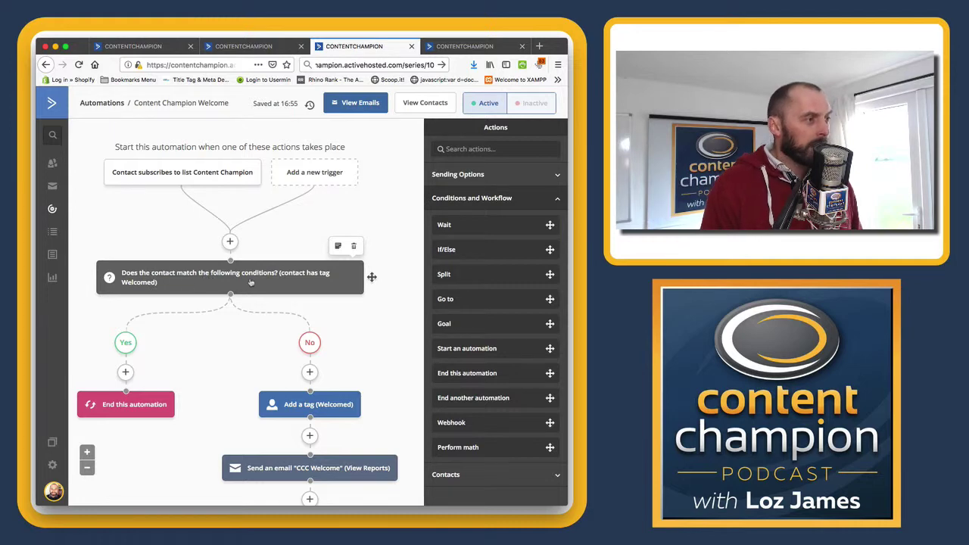
click(248, 283)
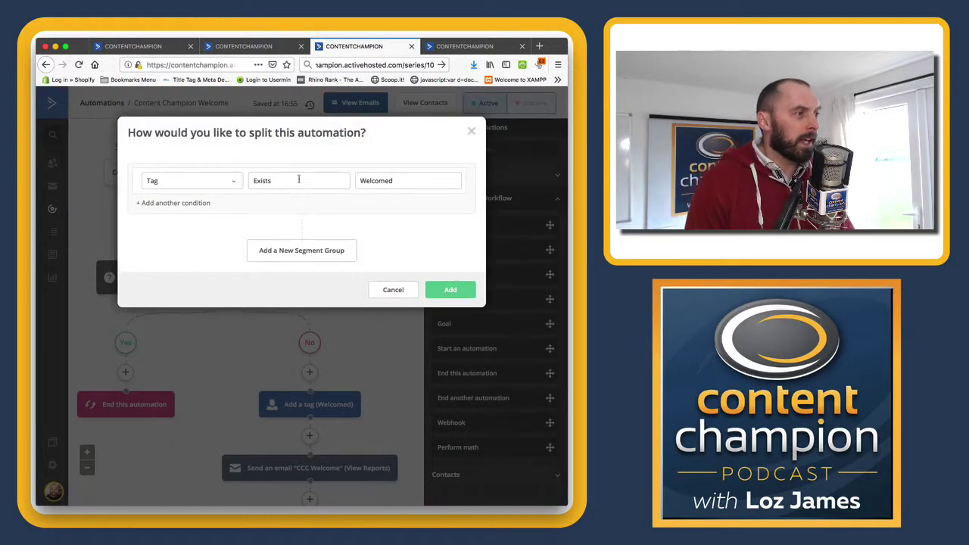
click(471, 133)
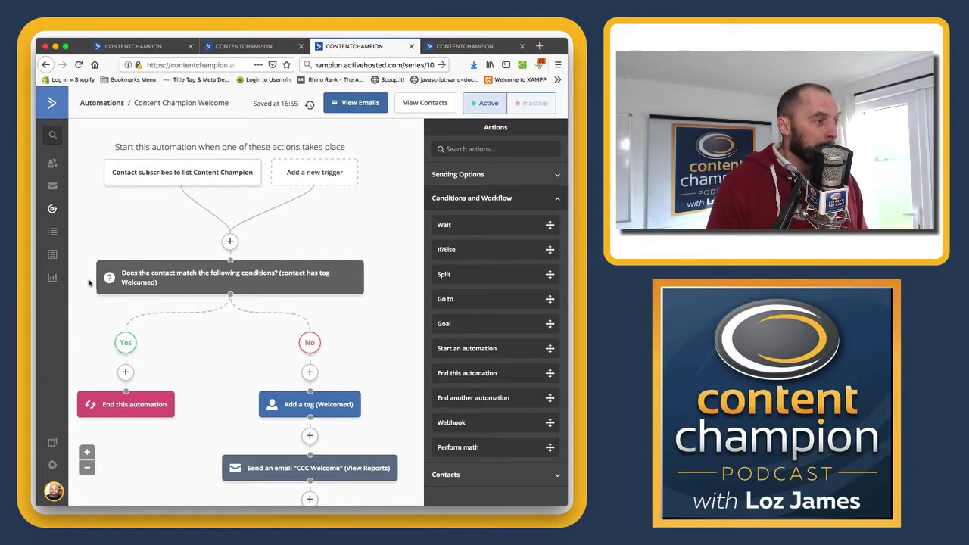
Step: Examine the No branch of the welcome automation, including its tag action and the CCC Welcome email preview
mouse_move(175, 288)
mouse_move(319, 405)
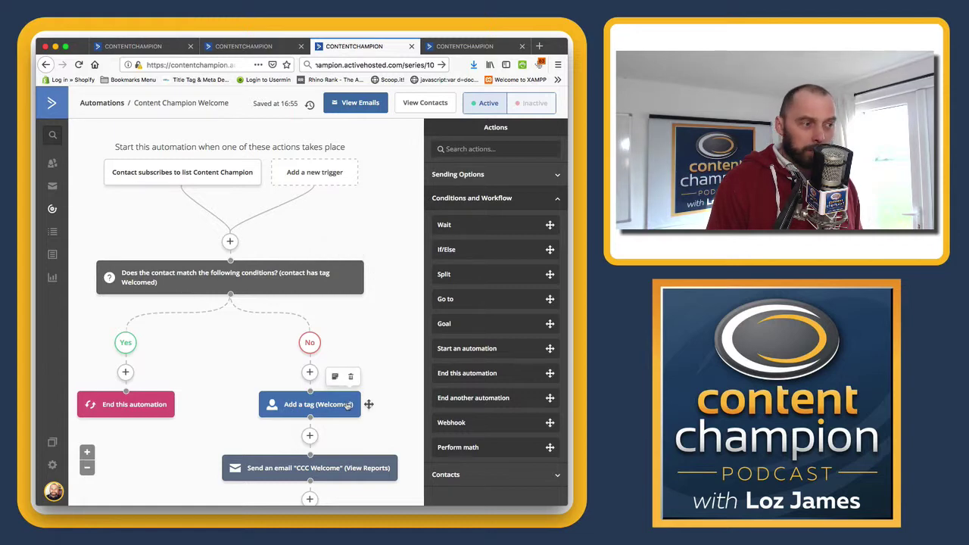
scroll(391, 343, down, 1)
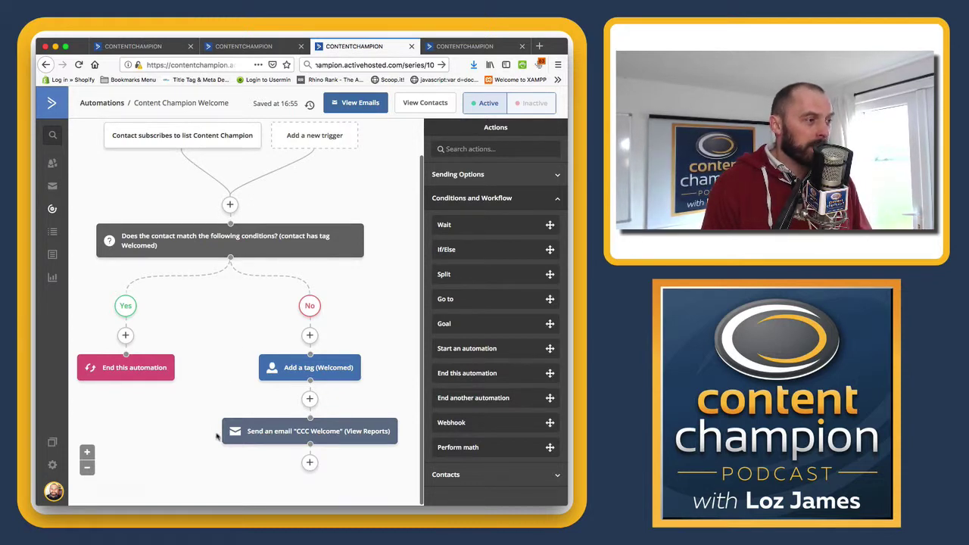
mouse_move(291, 436)
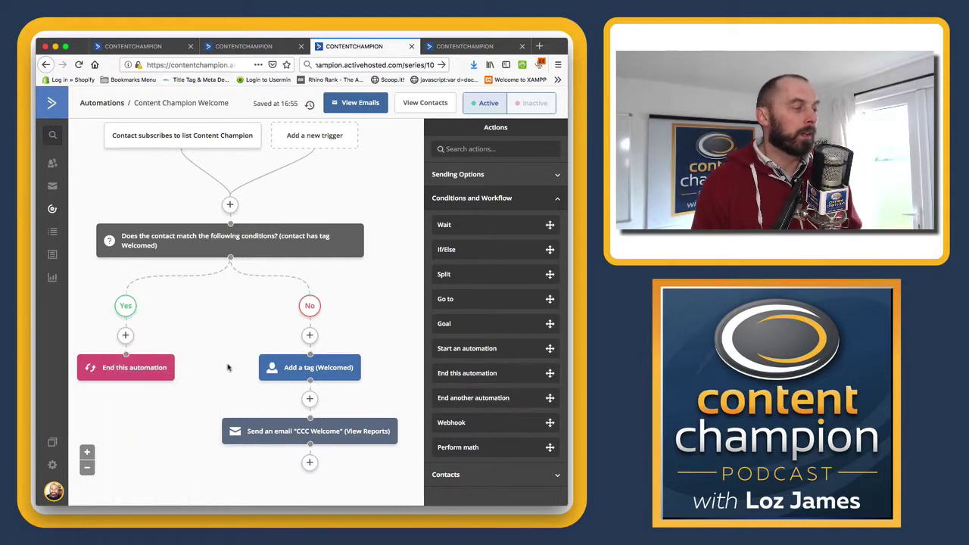
mouse_move(324, 370)
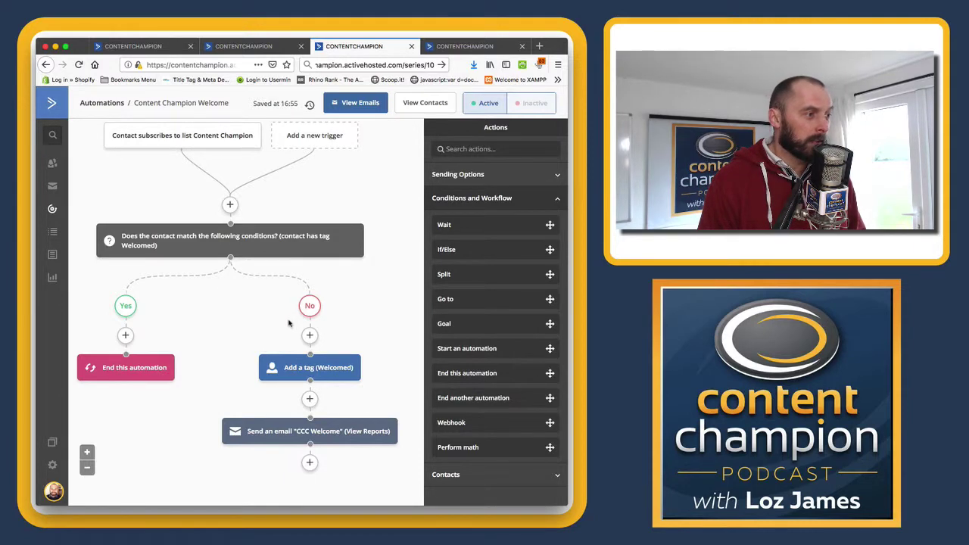
mouse_move(289, 380)
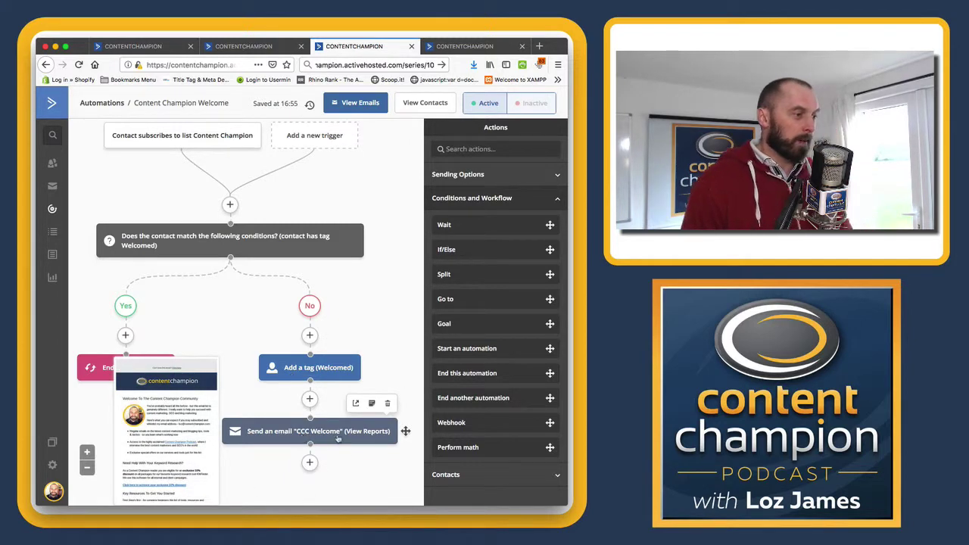
Step: Open the CCC Welcome email design and read through its introduction and list of key resource links
click(464, 46)
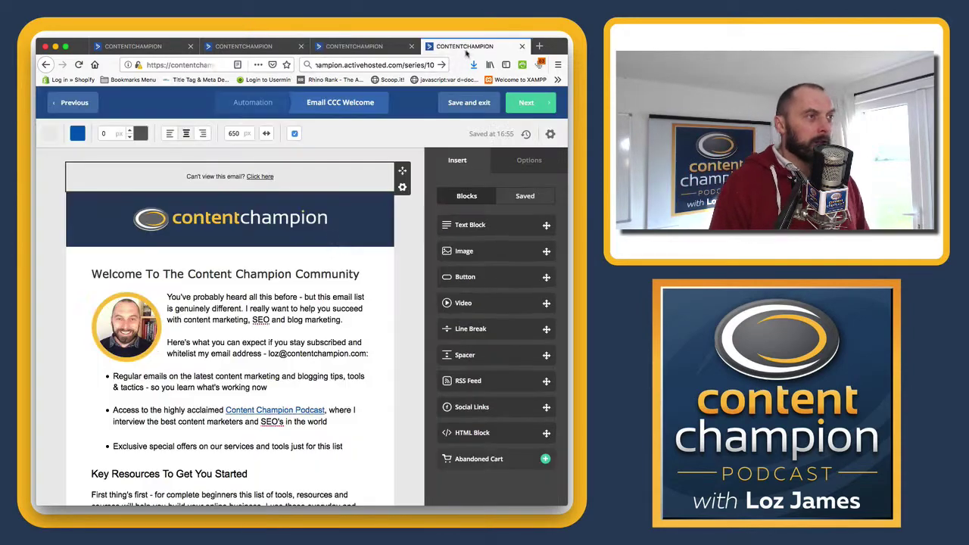
scroll(178, 327, down, 2)
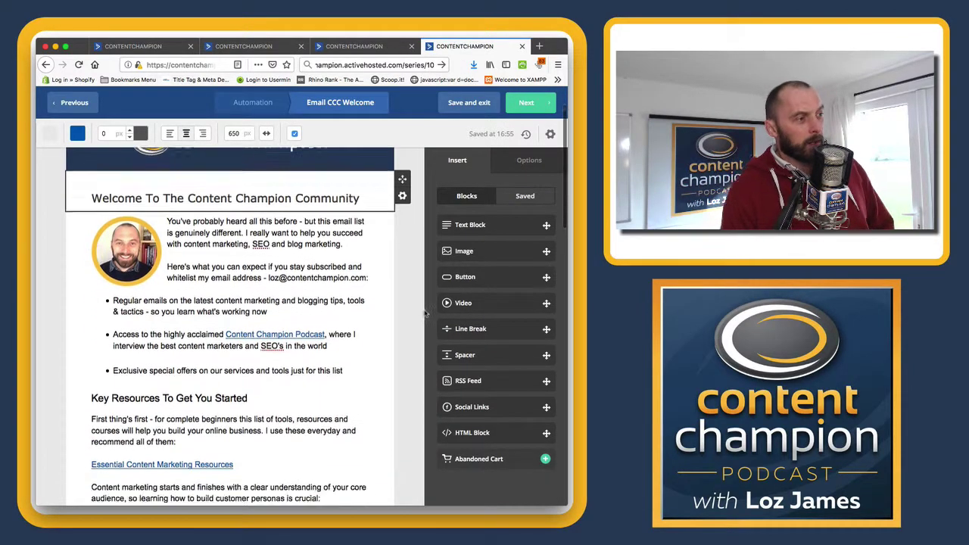
scroll(179, 328, down, 1)
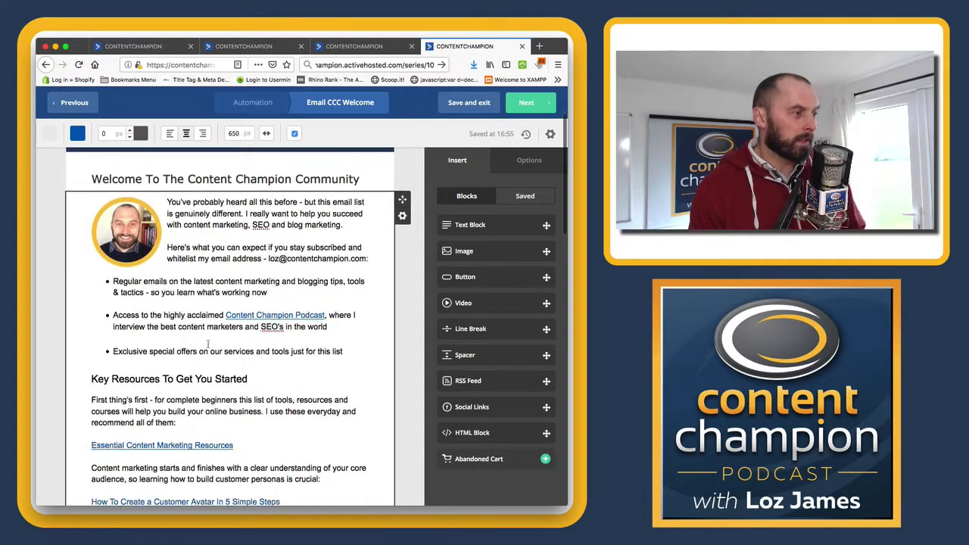
scroll(199, 305, down, 3)
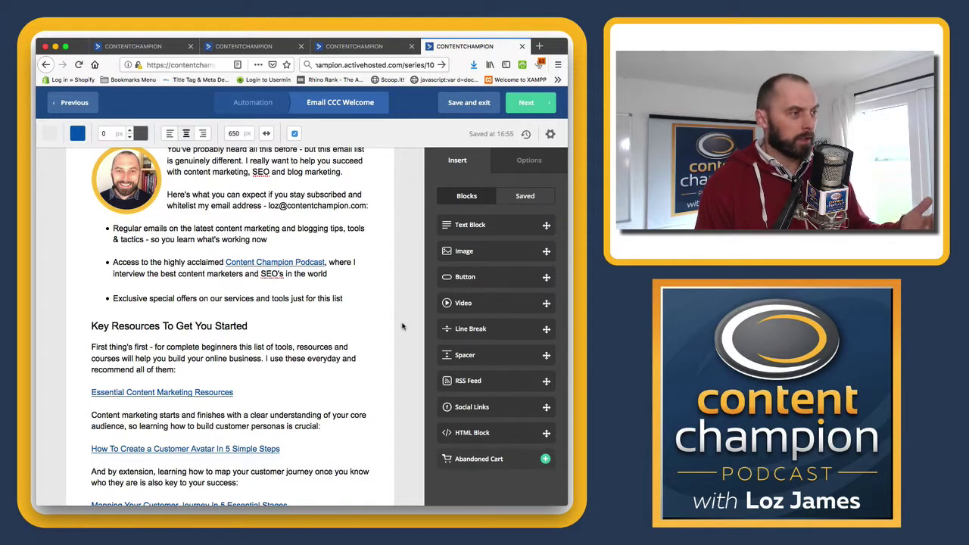
scroll(402, 326, down, 1)
scroll(402, 326, down, 5)
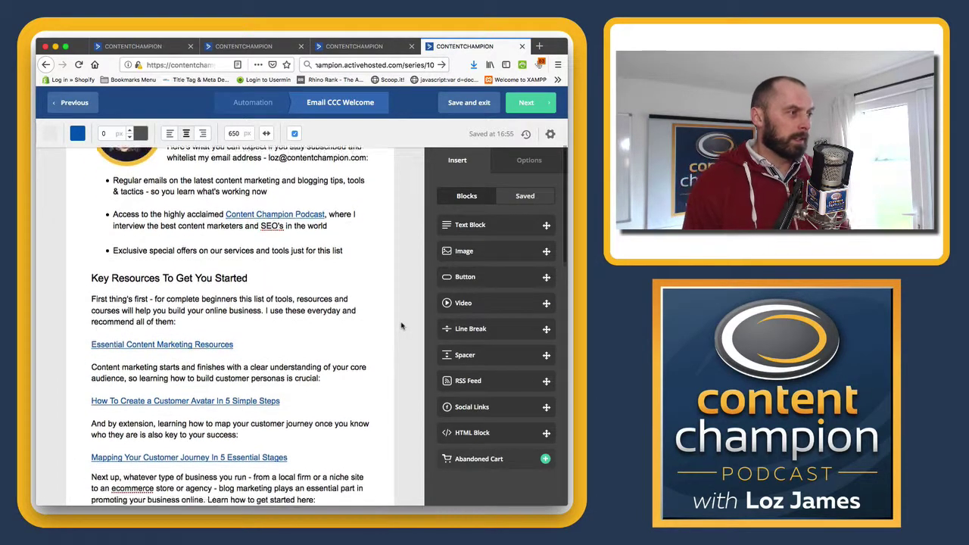
scroll(402, 325, down, 1)
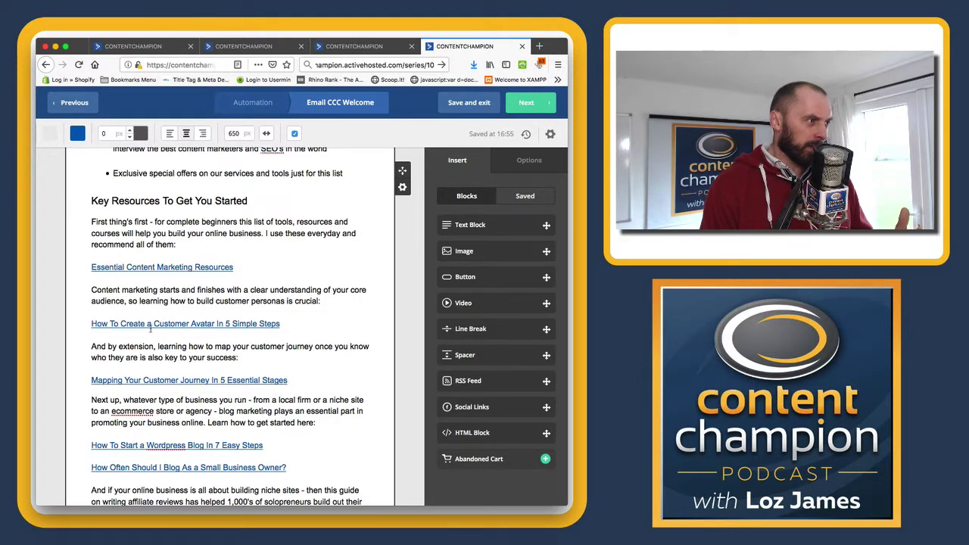
scroll(151, 329, down, 2)
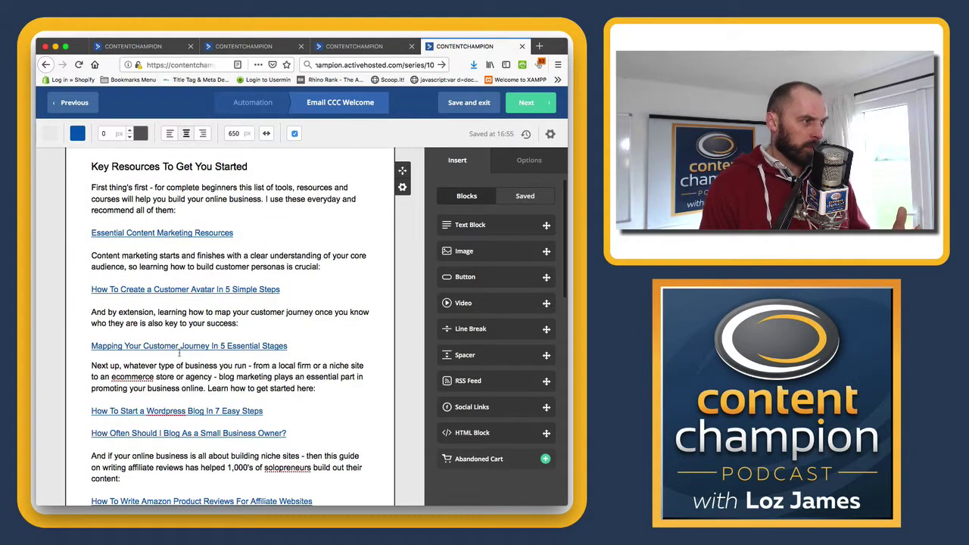
scroll(214, 346, down, 2)
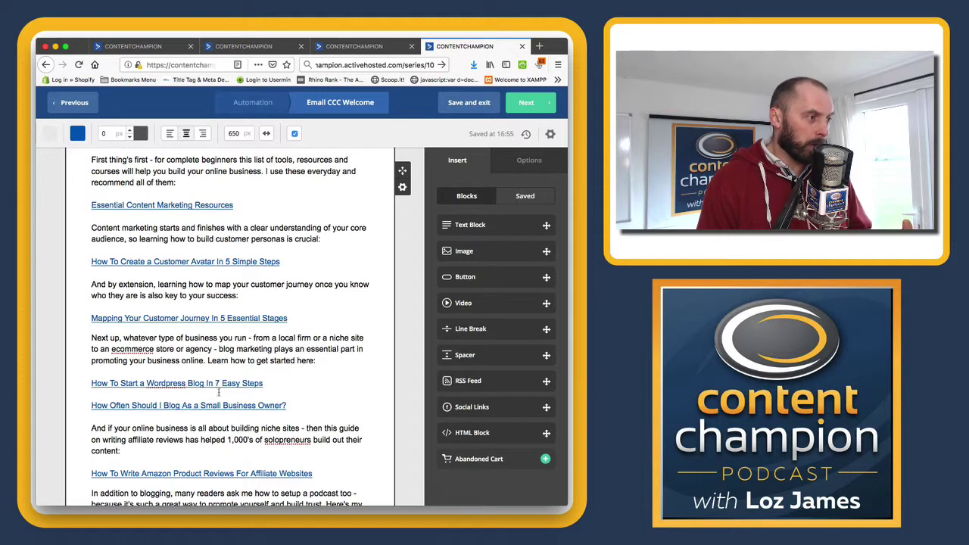
scroll(219, 392, down, 4)
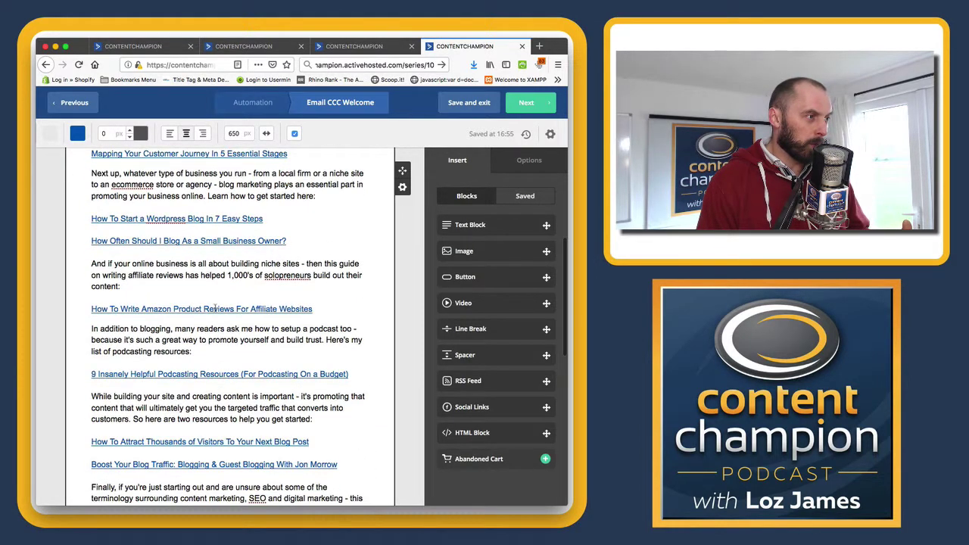
Step: Add an action to the "How To Write Amazon Product Reviews For Affiliate Websites" link that tags clicking contacts with interest-affiliatemarketing
click(216, 309)
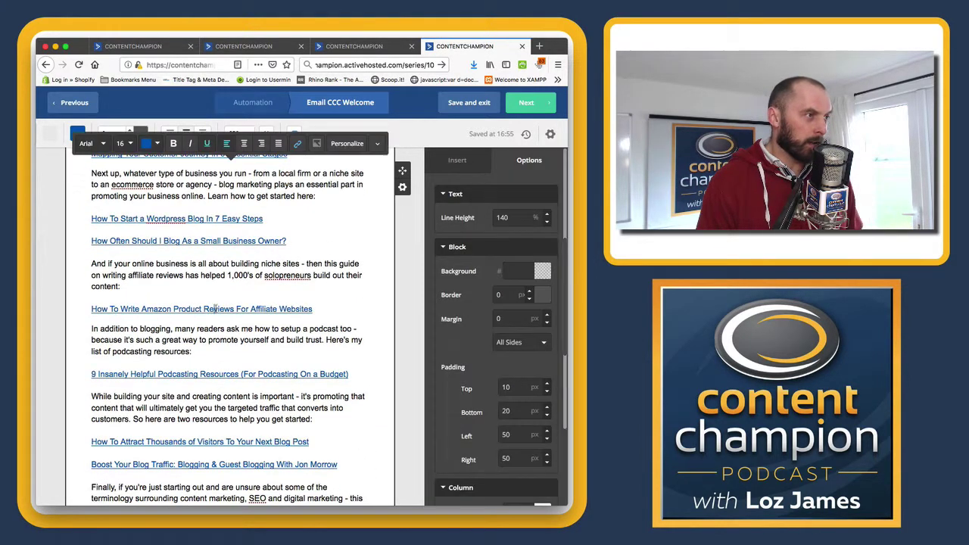
click(297, 145)
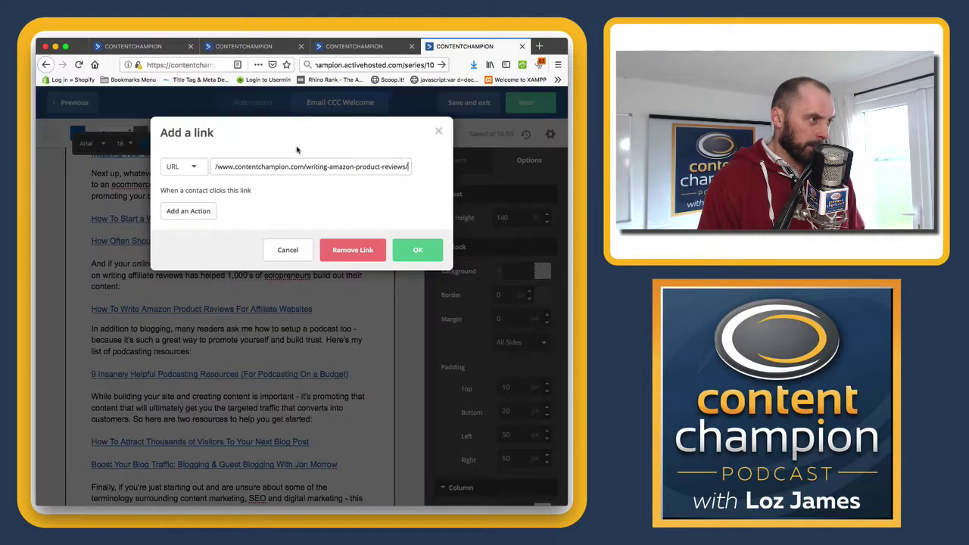
click(194, 211)
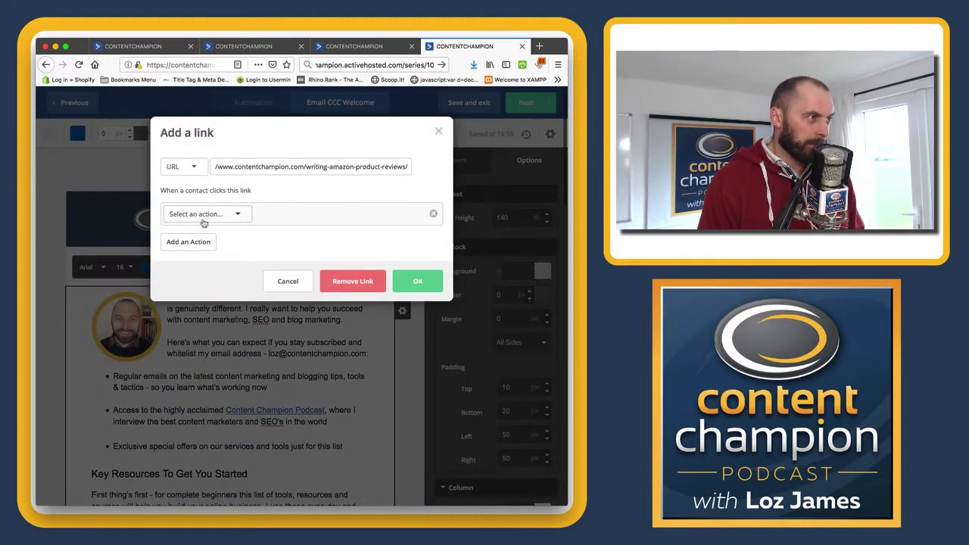
click(195, 220)
click(198, 239)
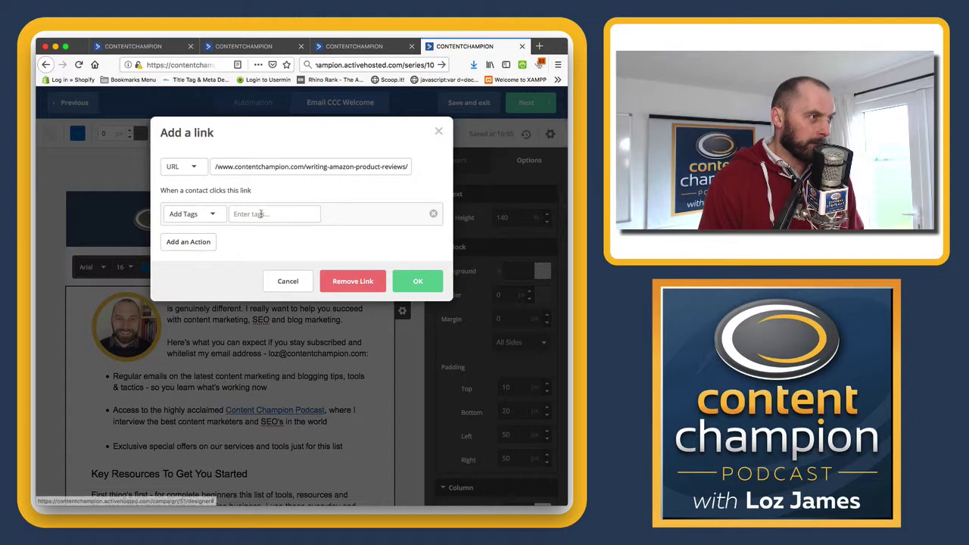
click(236, 214)
text(interest)
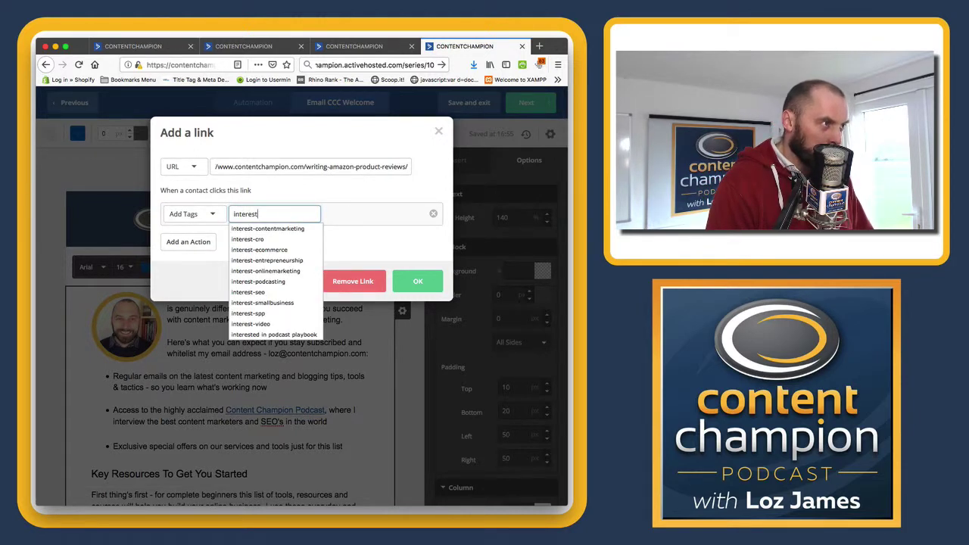
text(-affiliat)
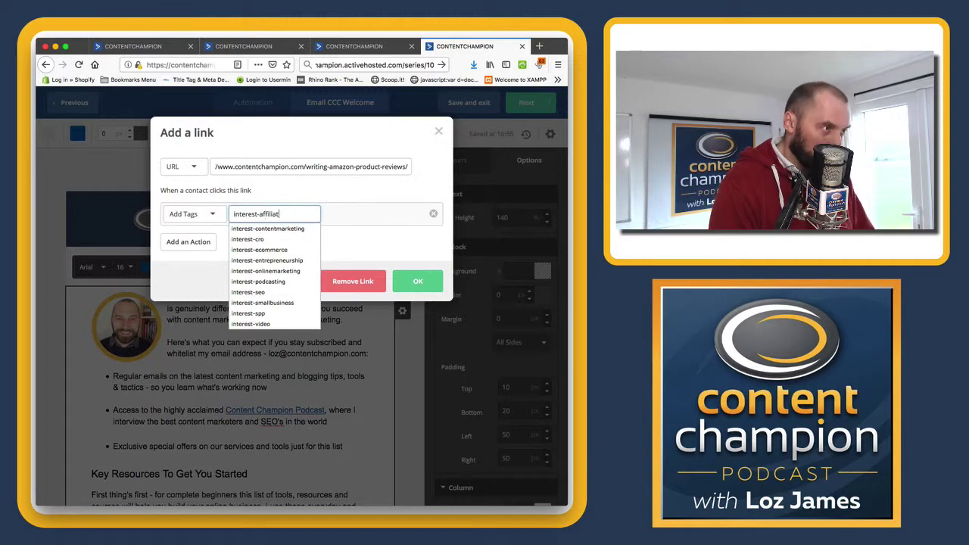
text(emarketing)
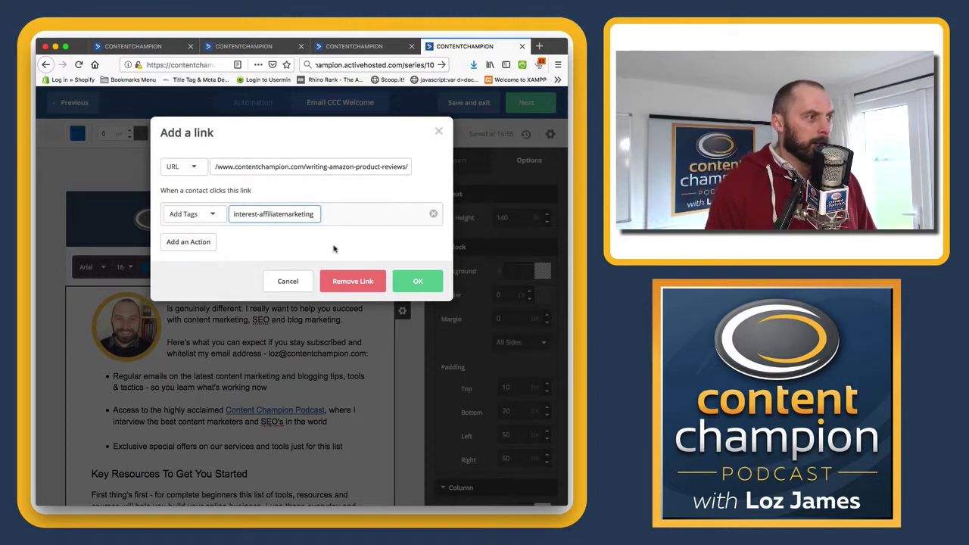
key(Return)
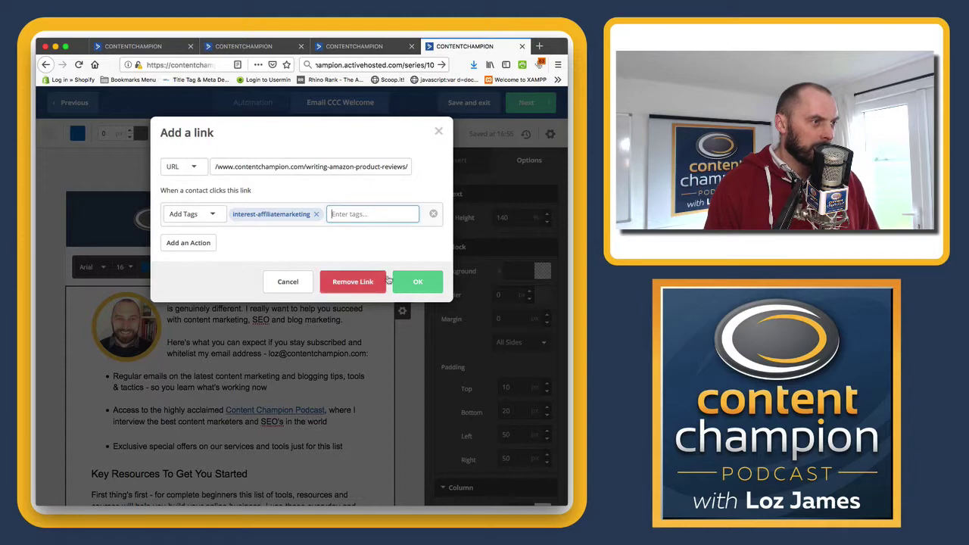
click(420, 281)
Step: Review the remaining resource links and closing section of the CCC Welcome email, and return to its header with the text block deselected
scroll(286, 324, down, 10)
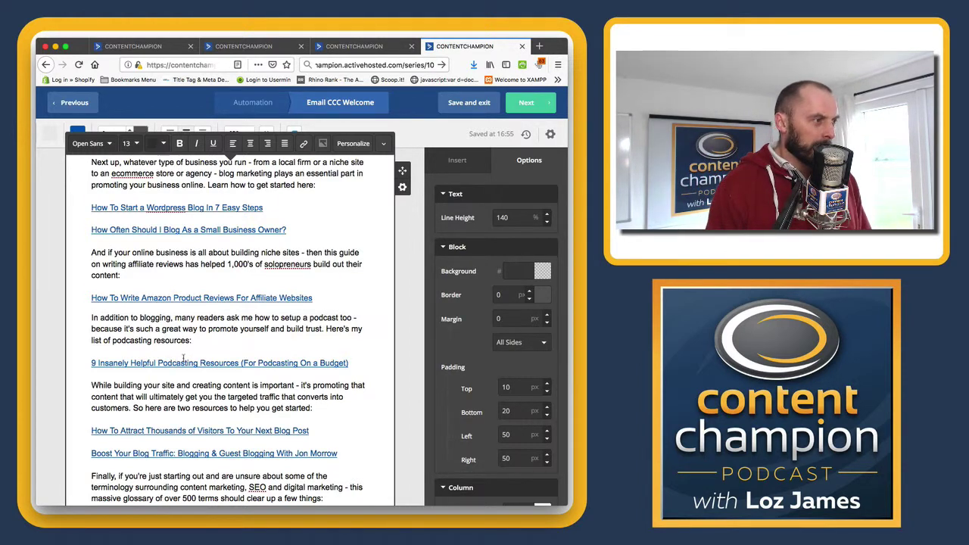
scroll(175, 360, down, 3)
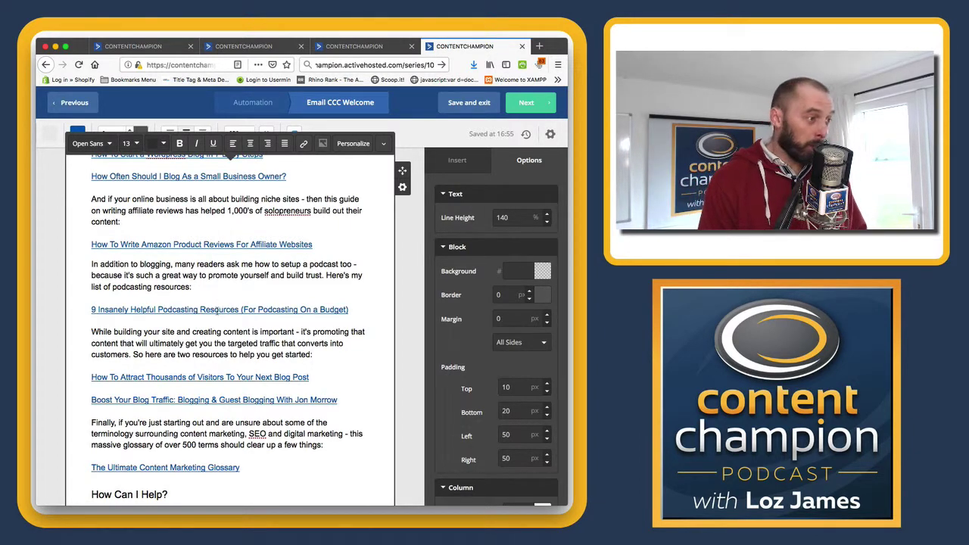
scroll(217, 310, down, 1)
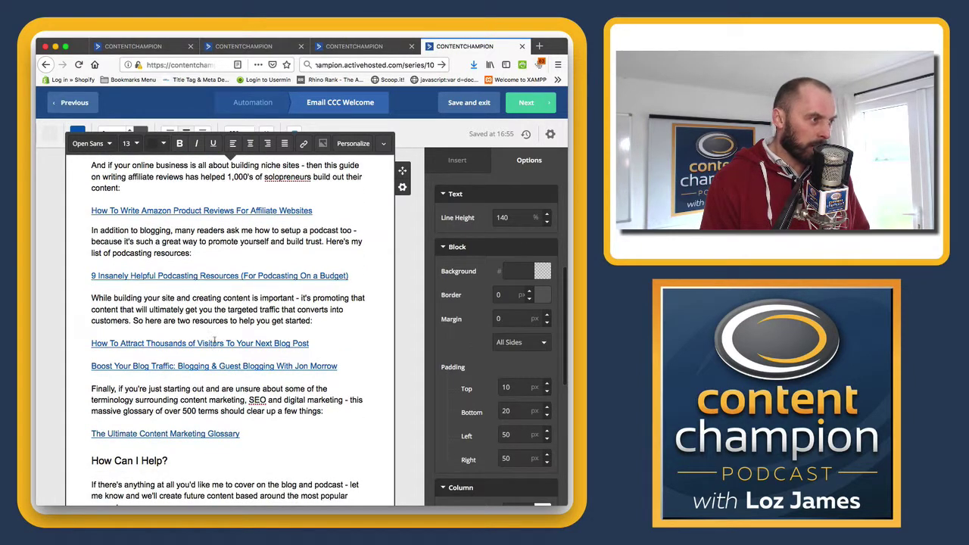
scroll(218, 365, down, 2)
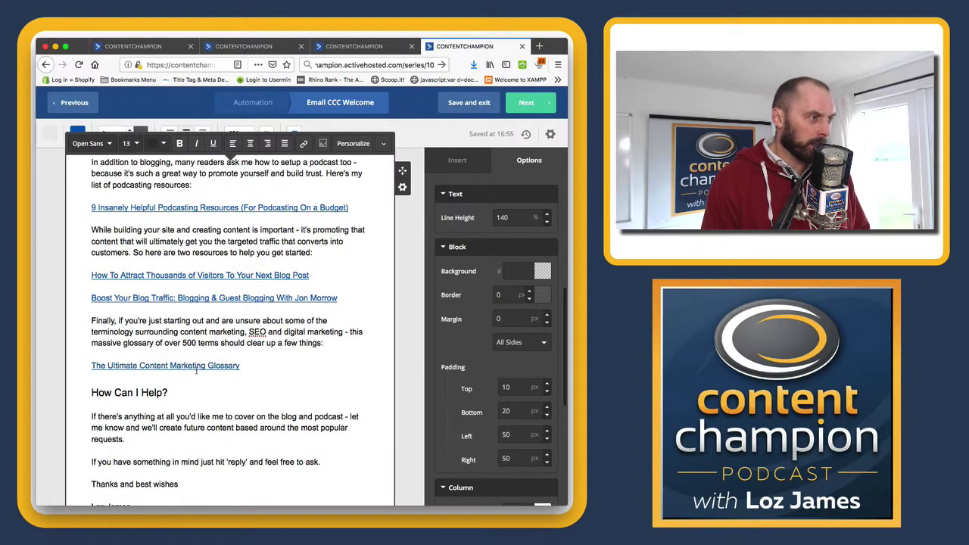
scroll(196, 370, down, 2)
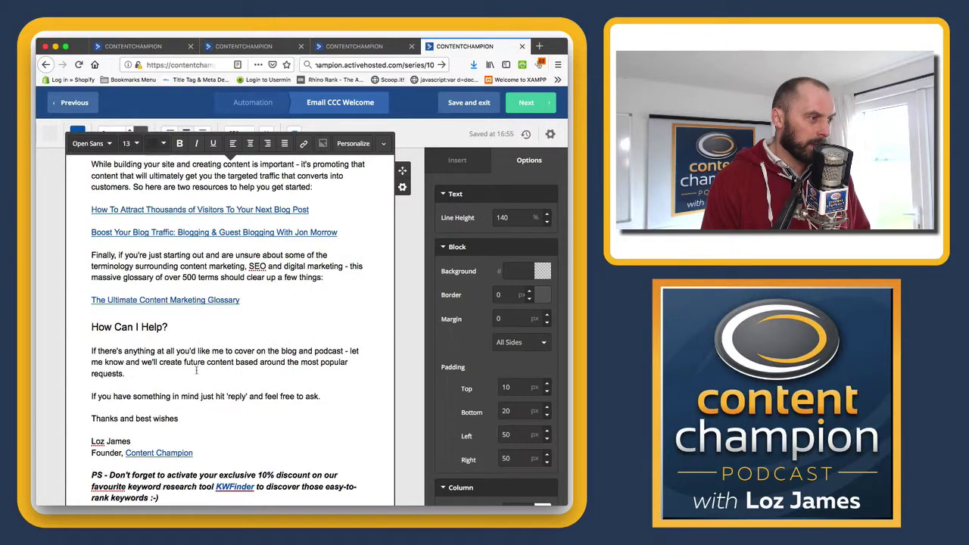
scroll(196, 369, up, 2)
scroll(196, 370, up, 20)
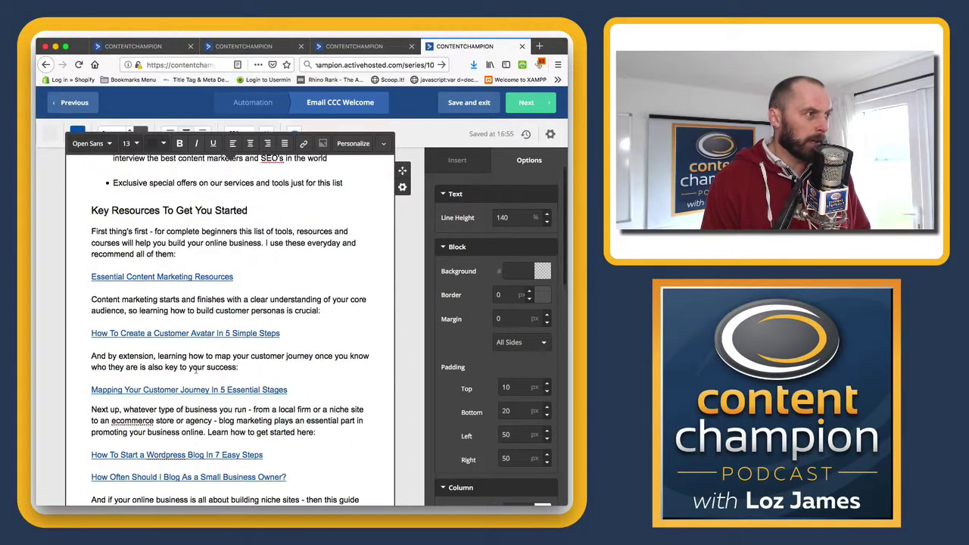
click(406, 176)
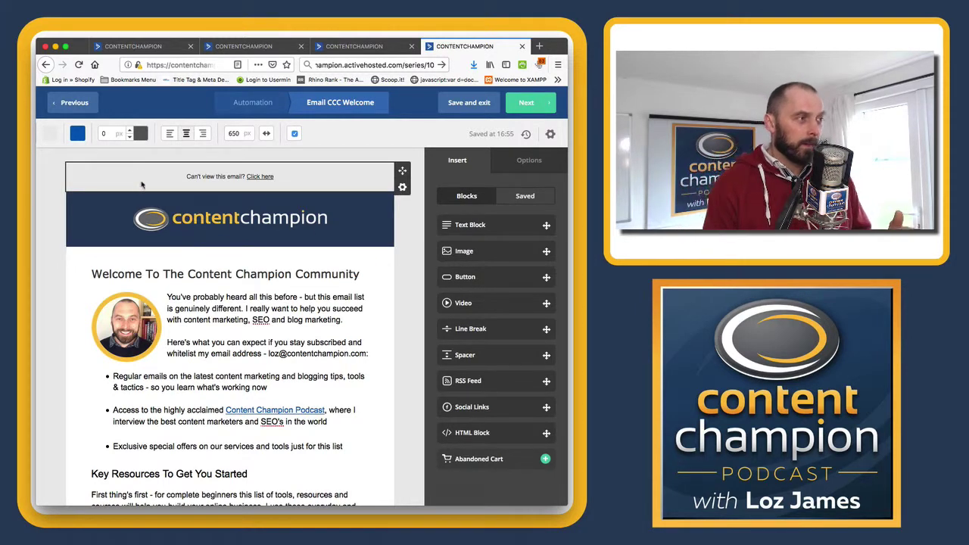
Step: Review the Avatar Template automation, its download email and the Content Champion Welcome automation, and return to the CCC Welcome email design
click(141, 49)
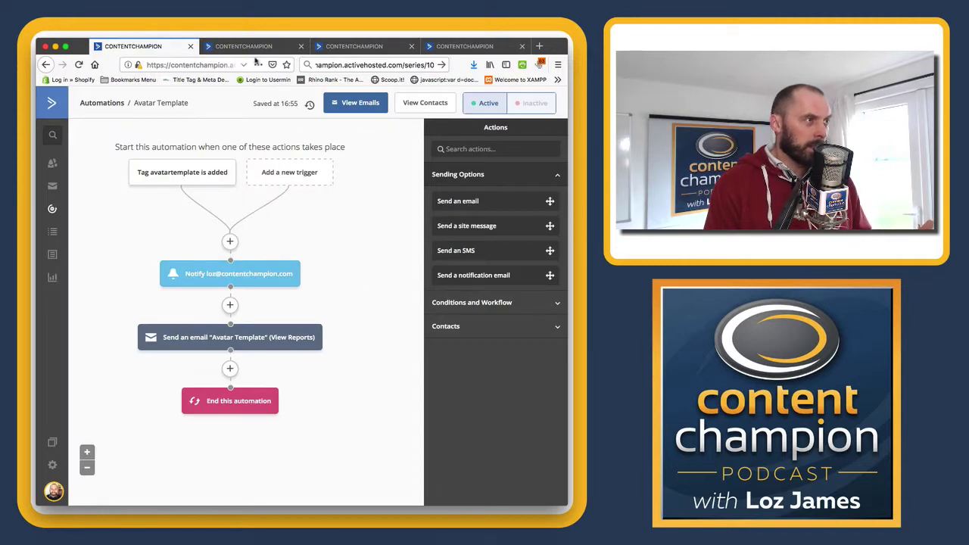
click(255, 49)
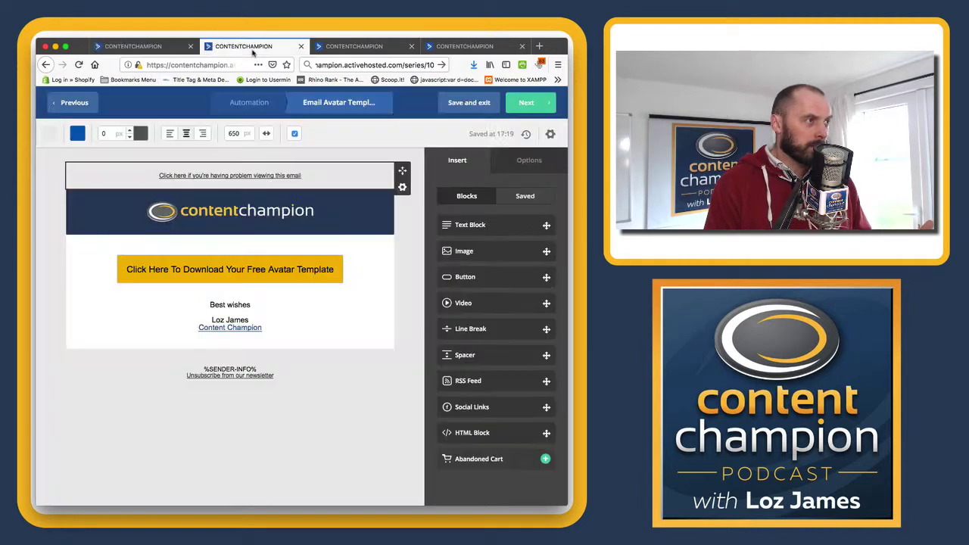
click(351, 47)
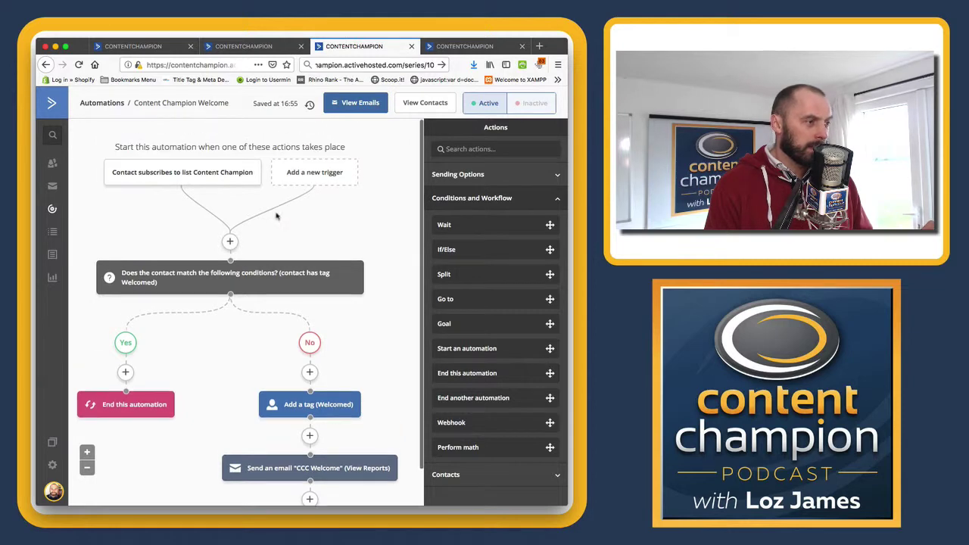
click(465, 47)
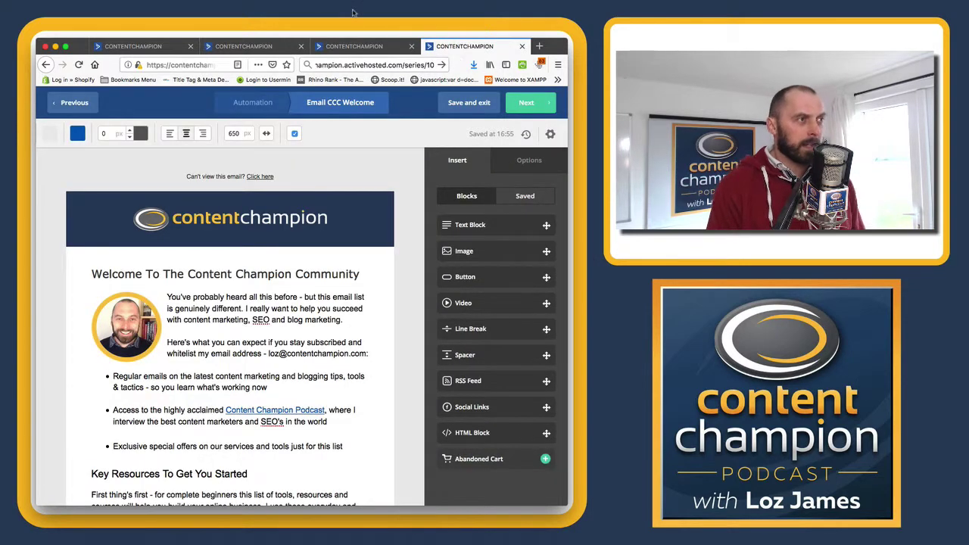